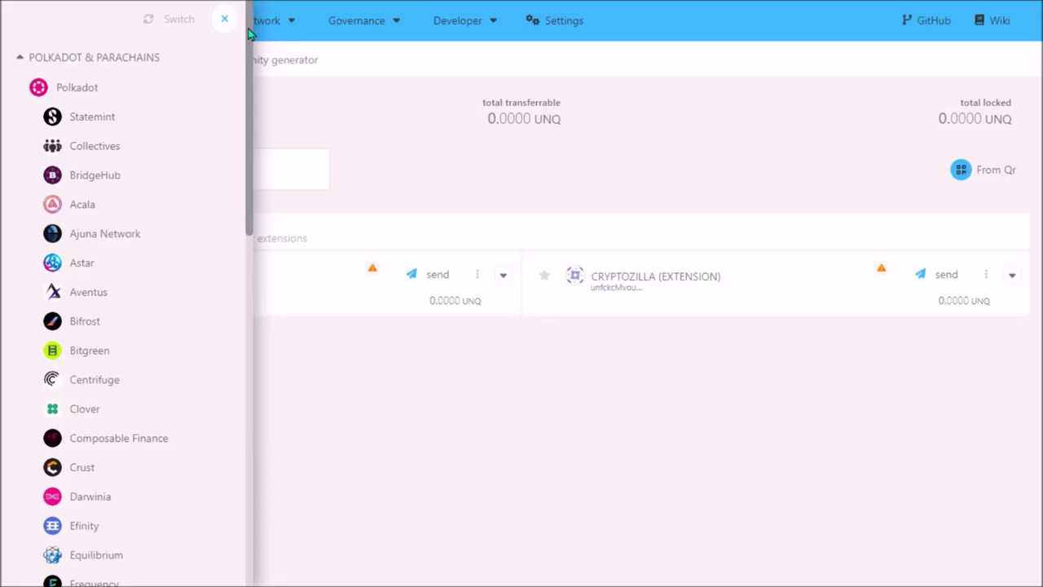
# Step: Stay on Unique Network, open Developer > Extrinsics and send from the other extension account
pyautogui.moveTo(249, 33); pyautogui.dragTo(156, 353)
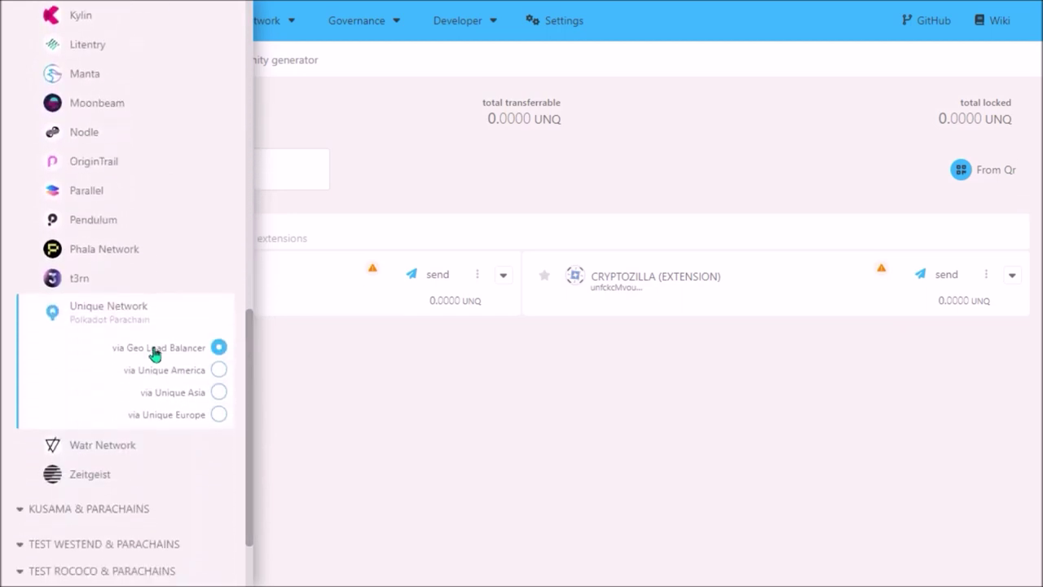
pyautogui.click(372, 105)
pyautogui.moveTo(467, 34)
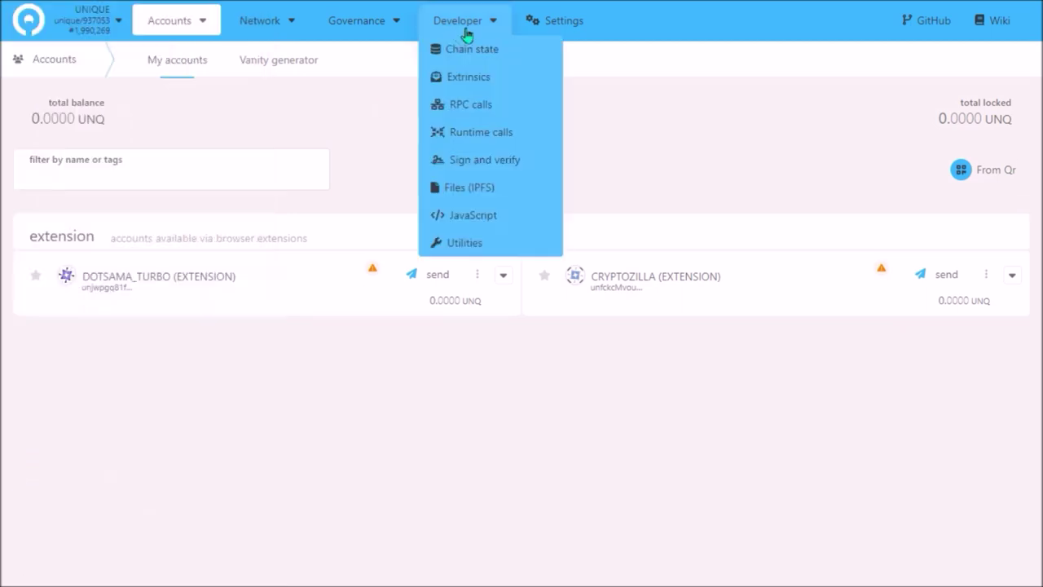
pyautogui.click(491, 80)
pyautogui.click(202, 127)
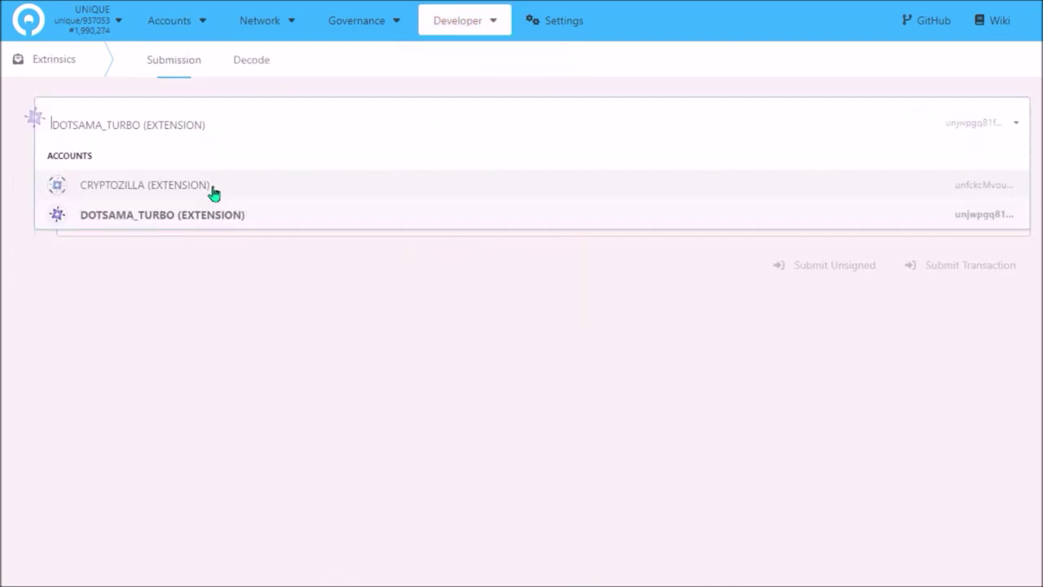
pyautogui.click(230, 188)
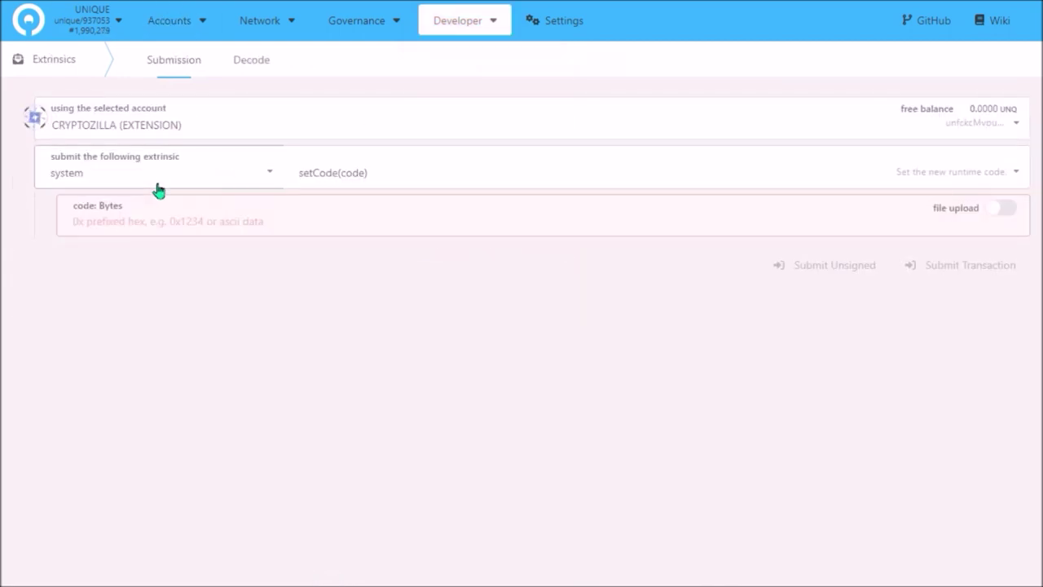
# Step: Select the appPromotion pallet's stake(amount) call
pyautogui.click(184, 180)
pyautogui.scroll(5, 166, 279)
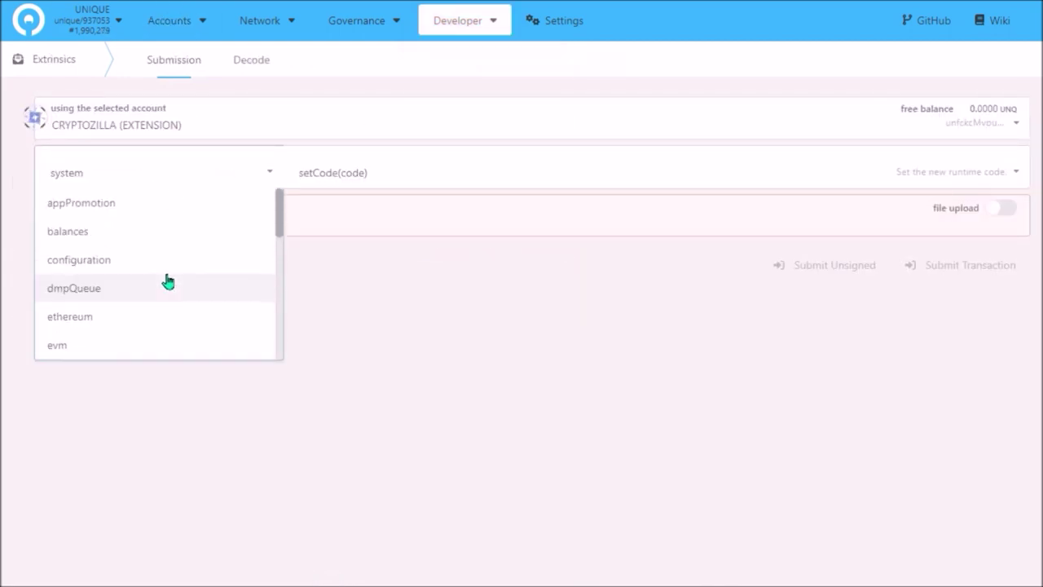
pyautogui.click(145, 208)
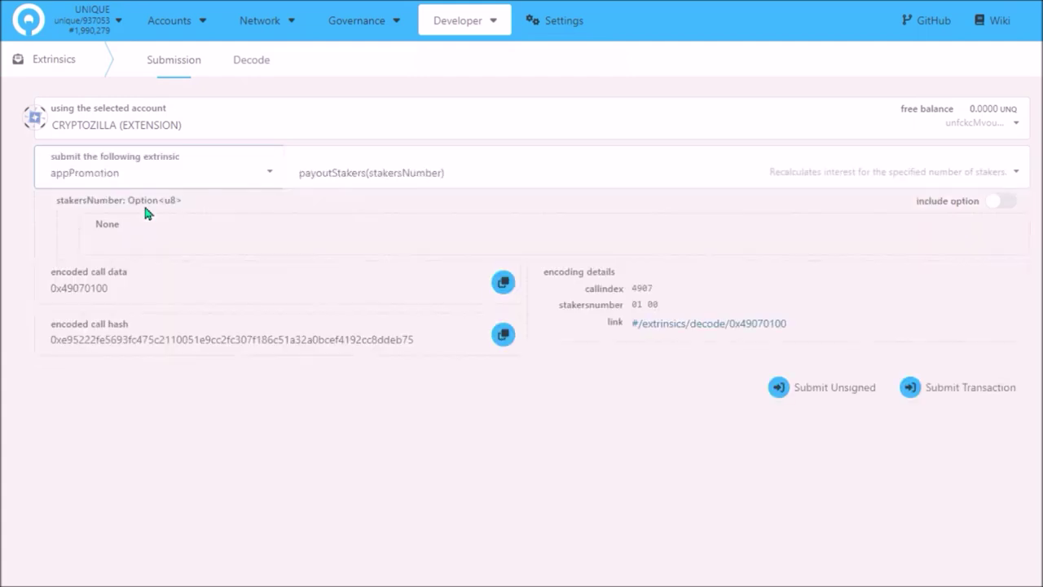
pyautogui.click(326, 186)
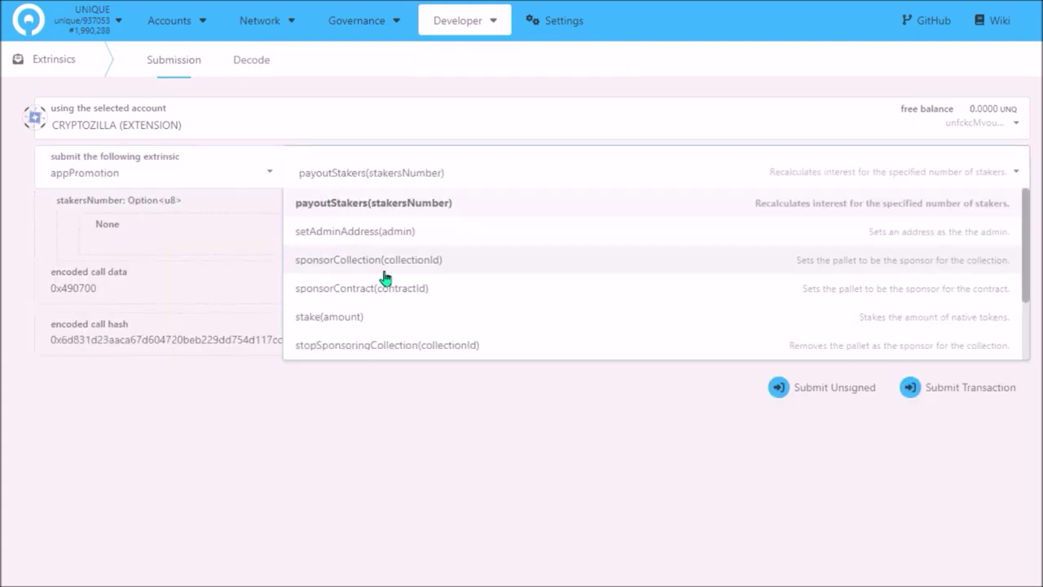
pyautogui.click(329, 317)
pyautogui.click(89, 221)
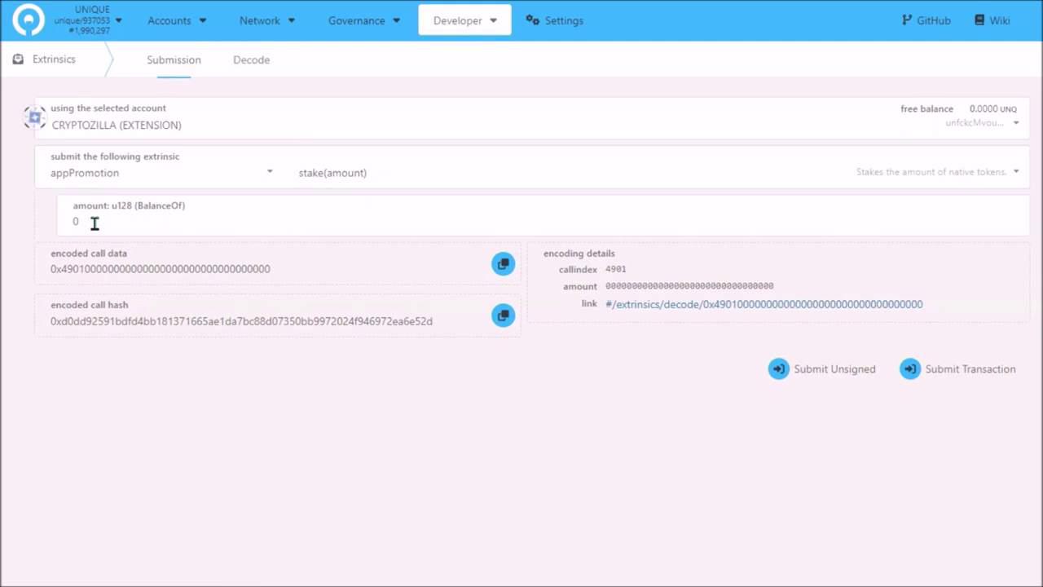
pyautogui.press('BackSpace')
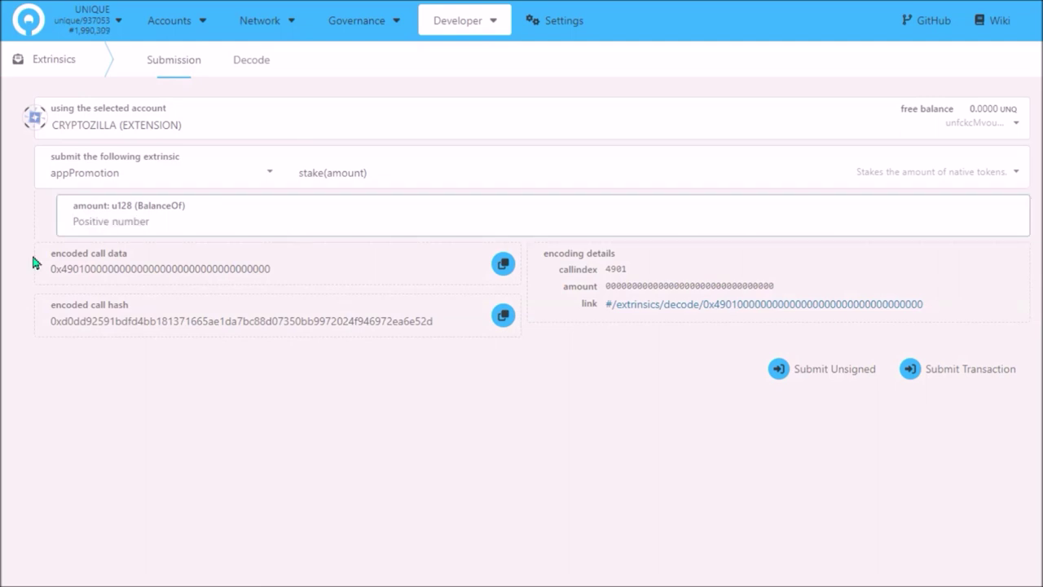
pyautogui.write('1500')
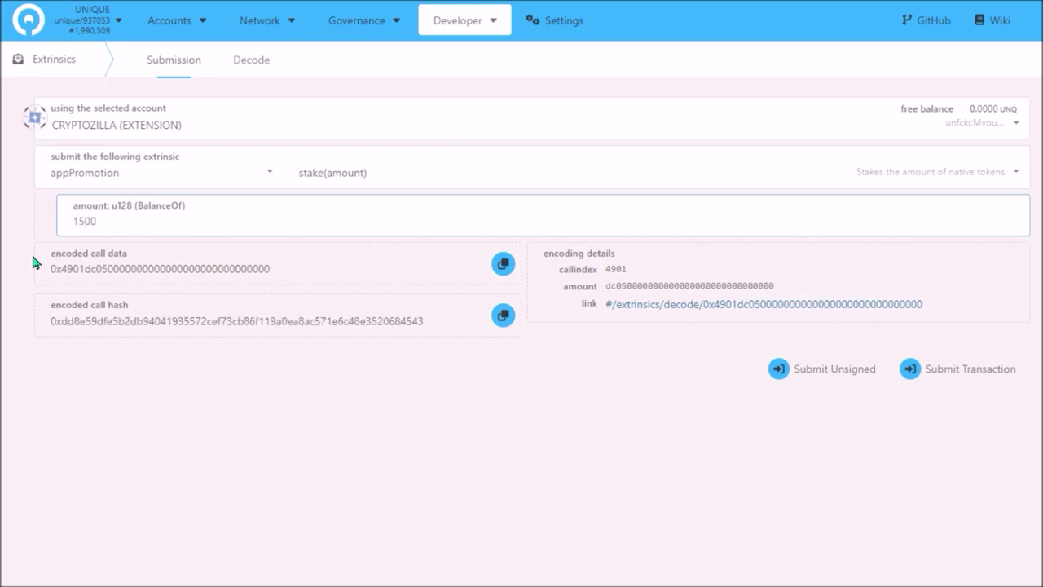
pyautogui.hotkey('ctrl', 'v')
pyautogui.click(39, 229)
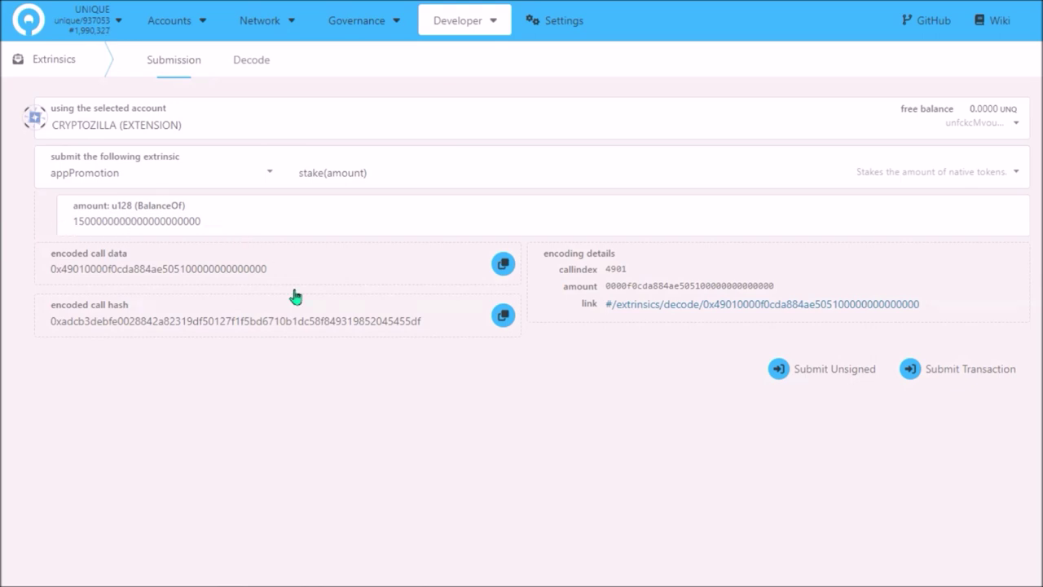
pyautogui.click(934, 378)
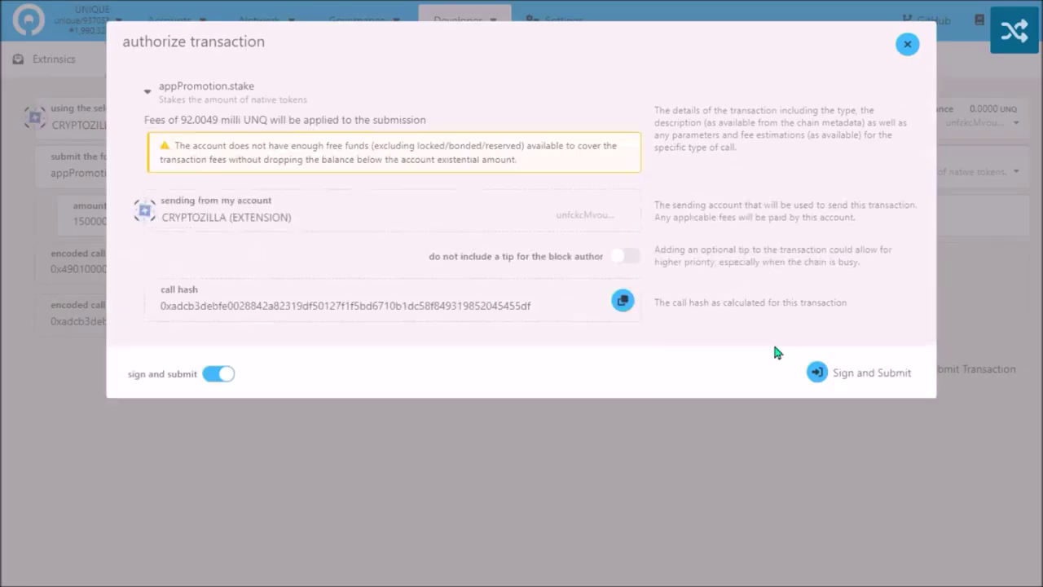
# Step: Sign and submit the stake transaction with its 92.0049 milli UNQ fee
pyautogui.click(843, 370)
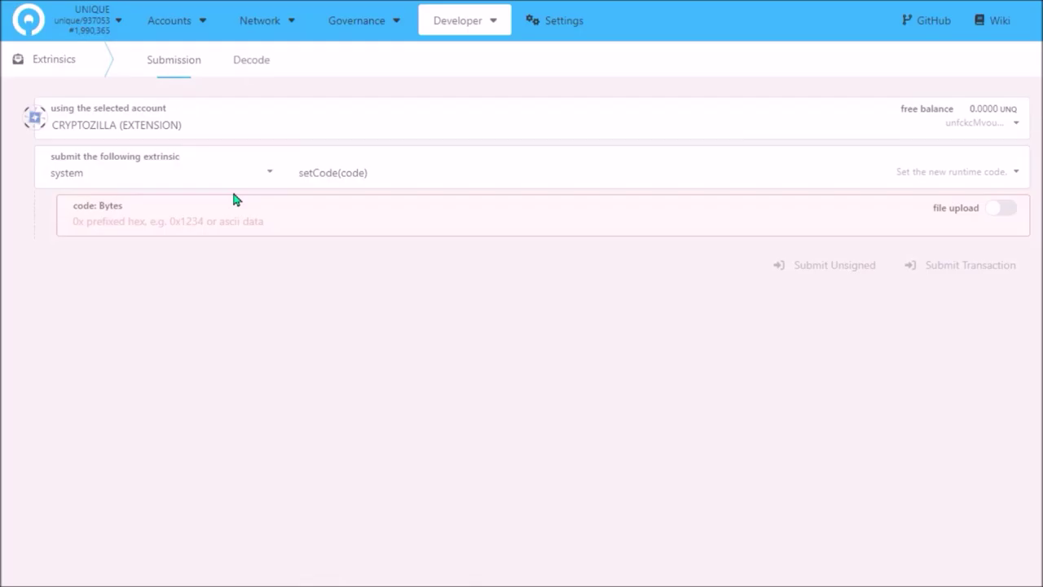
# Step: Reselect the appPromotion pallet, try its unstakeAll() call, then return to the call list
pyautogui.click(234, 188)
pyautogui.scroll(5, 178, 231)
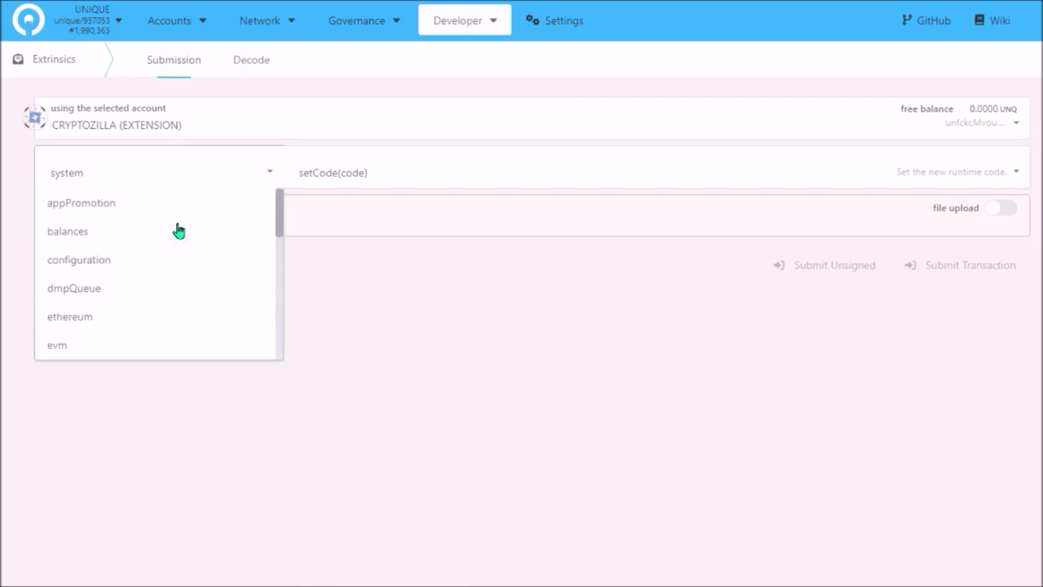
pyautogui.click(170, 206)
pyautogui.click(344, 188)
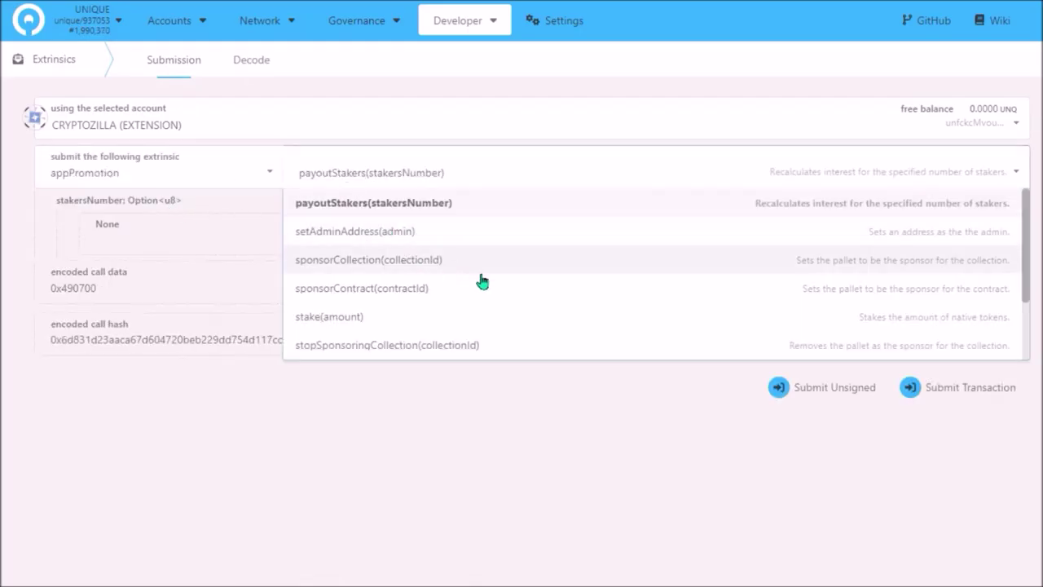
pyautogui.scroll(-2, 479, 280)
pyautogui.click(421, 317)
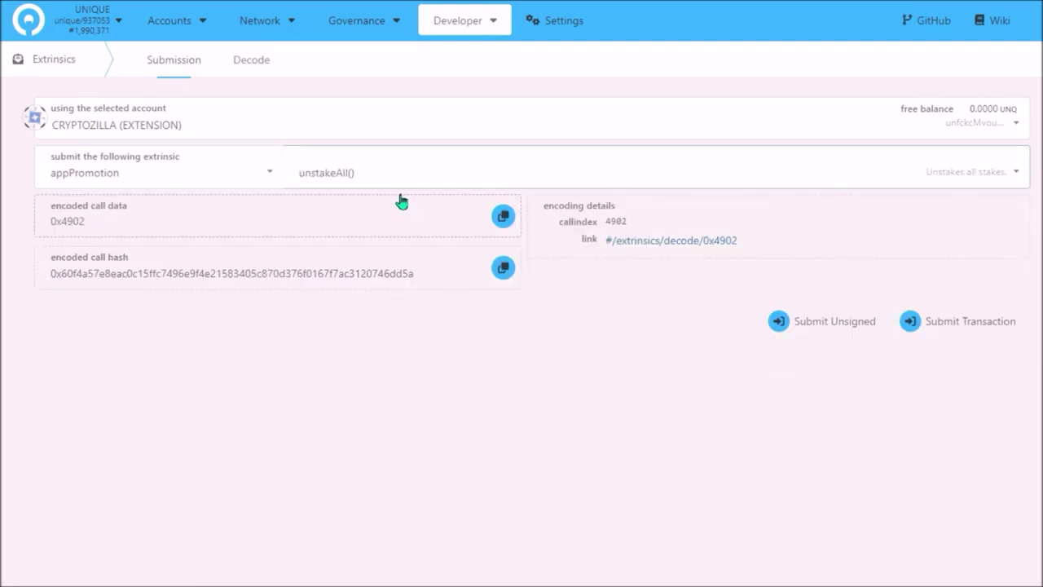
pyautogui.click(952, 326)
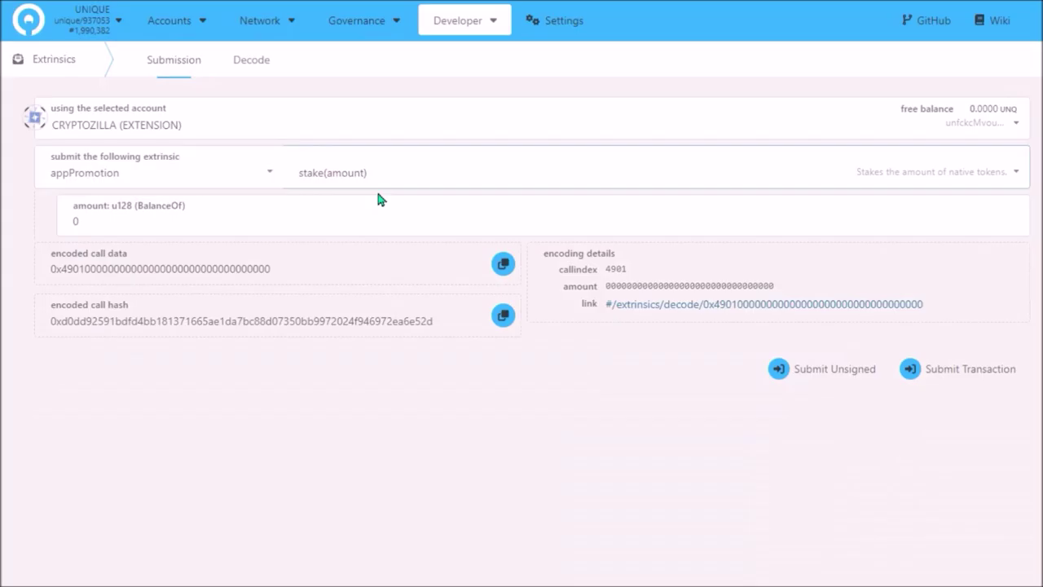
pyautogui.click(378, 174)
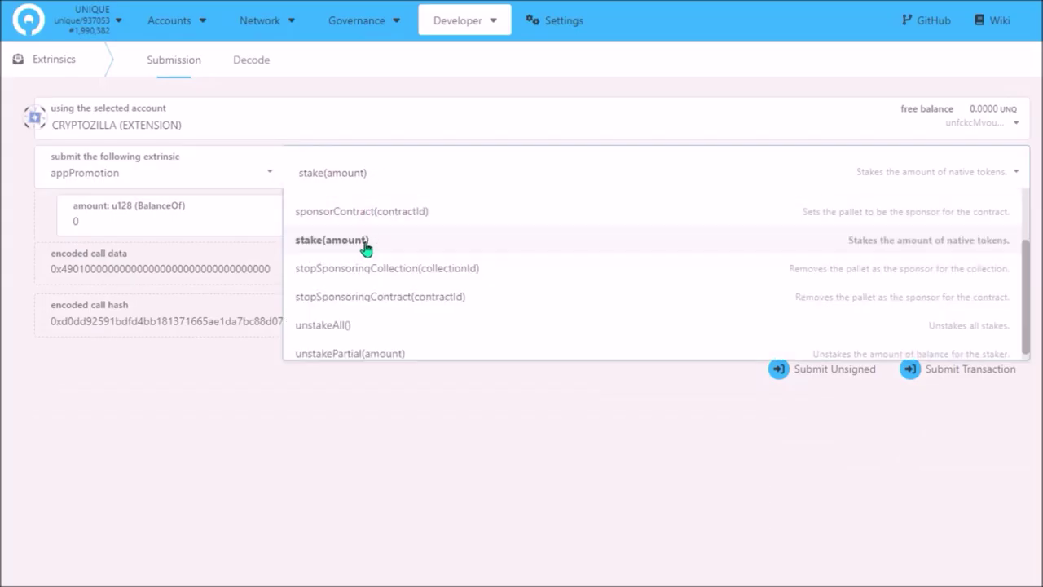
pyautogui.click(321, 352)
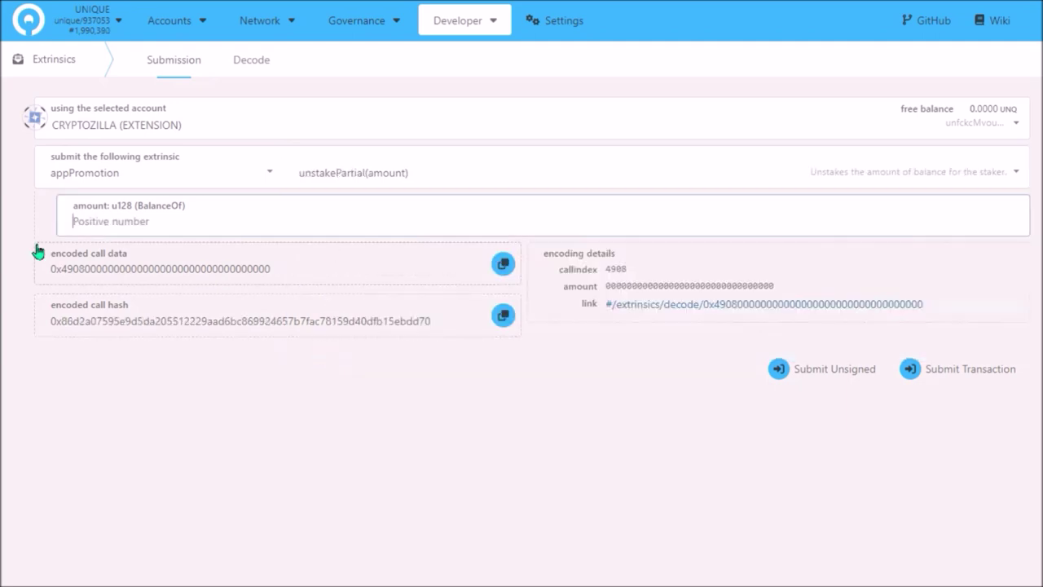
pyautogui.click(69, 225)
pyautogui.write('900')
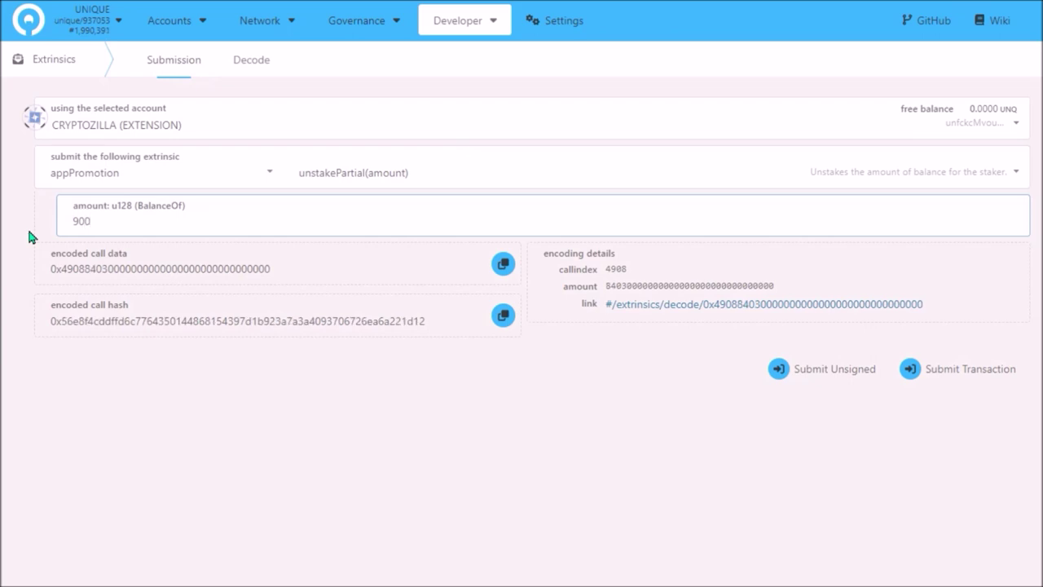
pyautogui.write('000000000000000000')
pyautogui.click(921, 371)
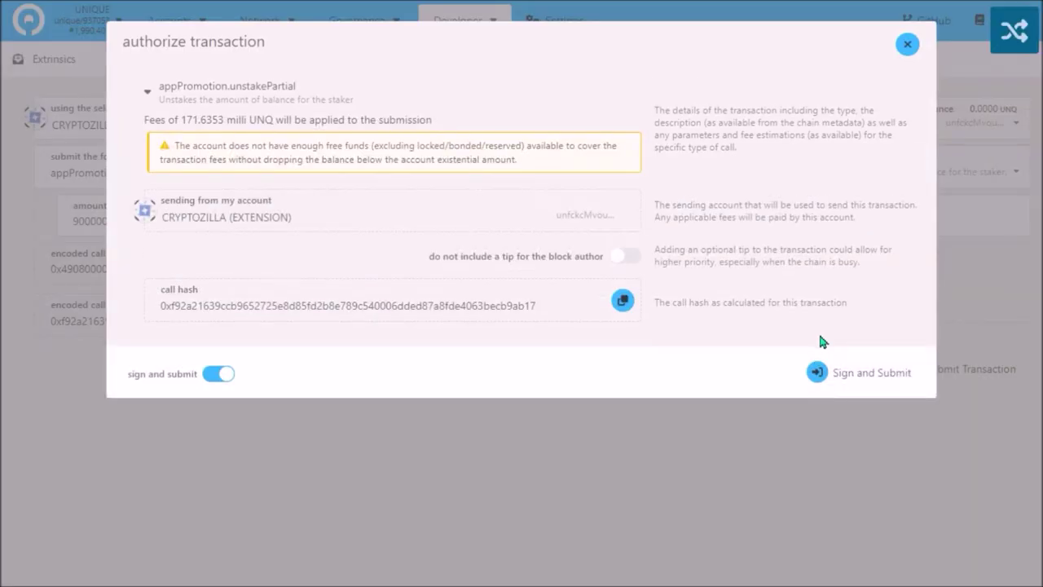
pyautogui.click(831, 376)
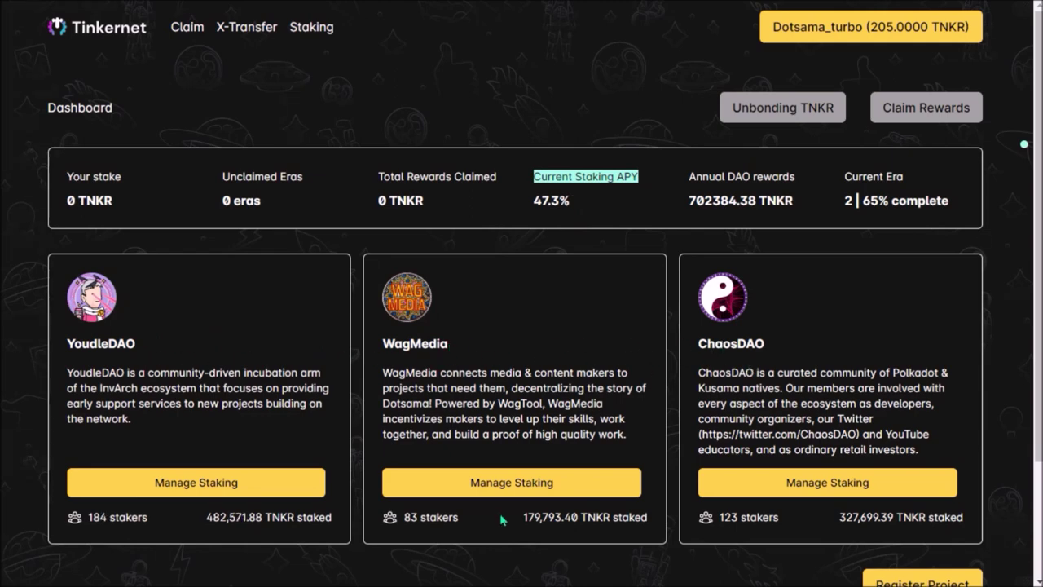
# Step: Open Manage Staking on the WagMedia card of the Tinkernet dashboard
pyautogui.click(486, 485)
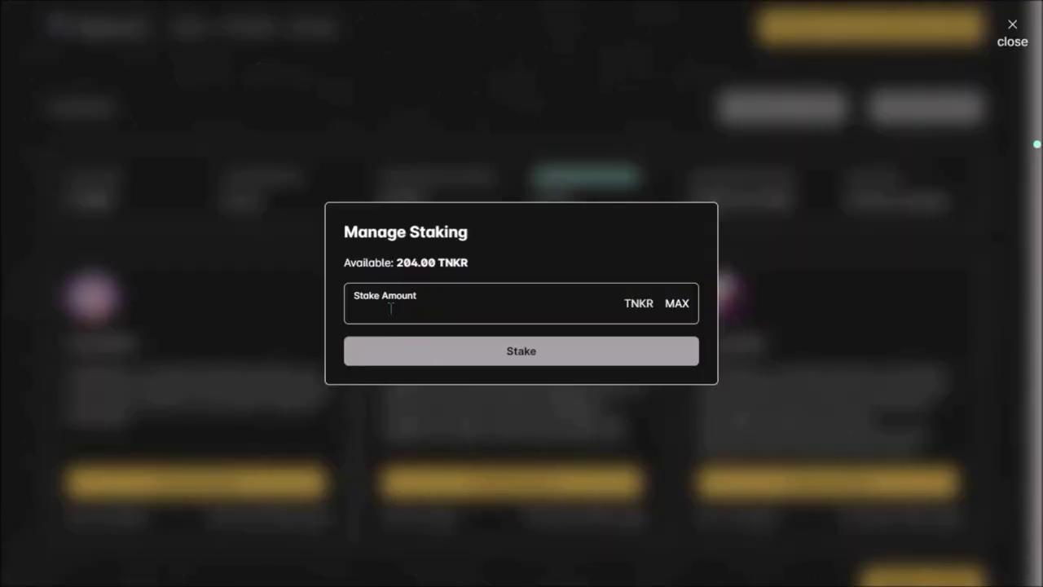
# Step: Enter 100 as the stake amount and stake it on WagMedia
pyautogui.click(391, 308)
pyautogui.write('100')
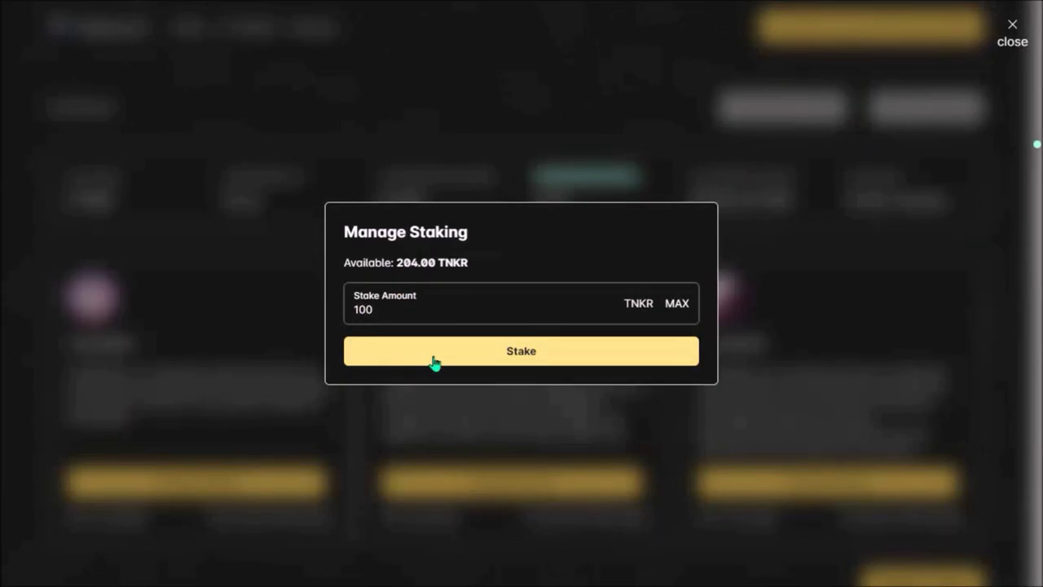
pyautogui.click(435, 363)
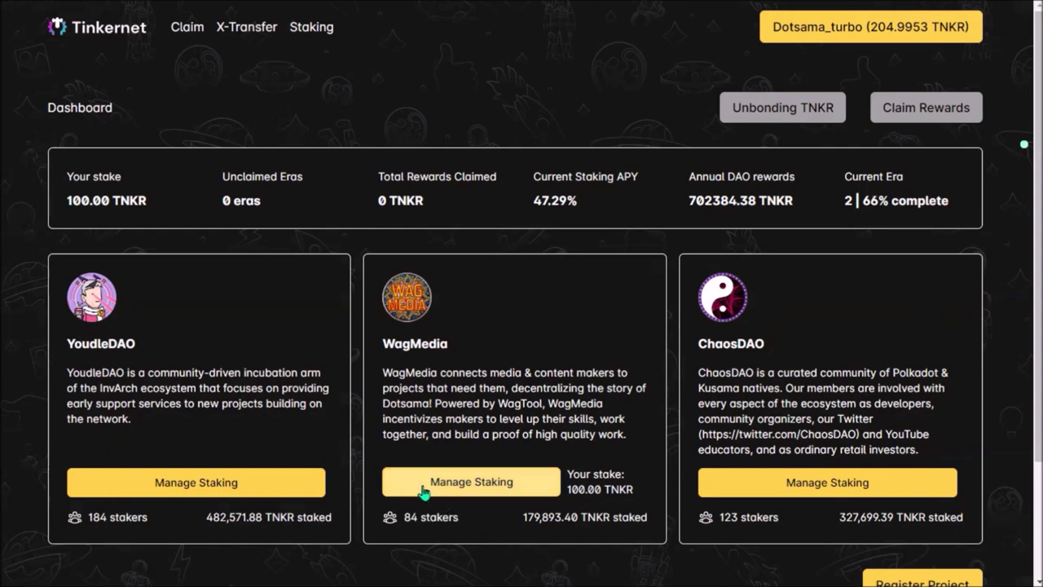
# Step: Reopen WagMedia's staking form
pyautogui.click(454, 489)
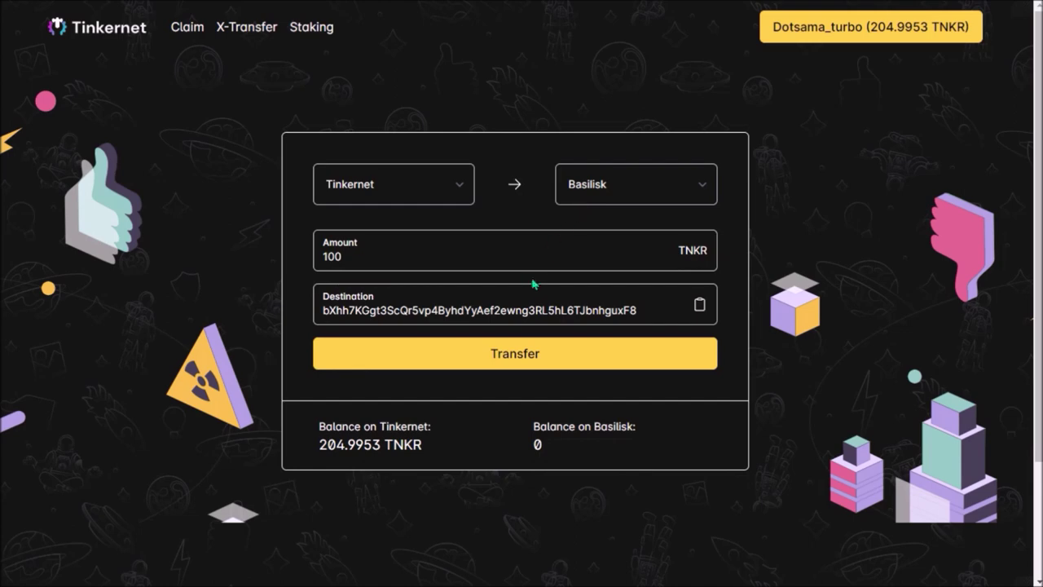
# Step: Submit the 100 TNKR cross-chain transfer to Basilisk
pyautogui.click(456, 359)
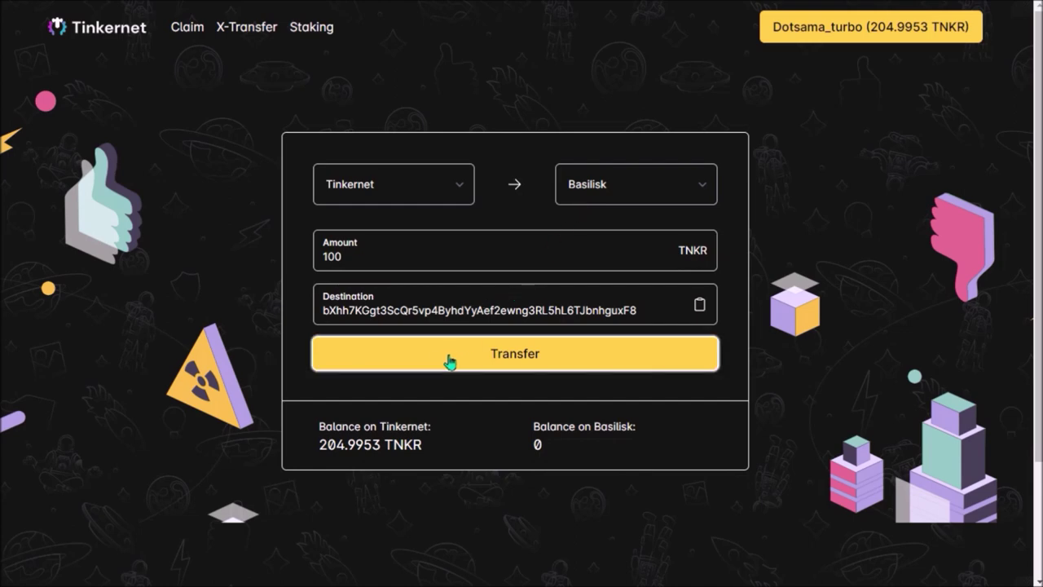